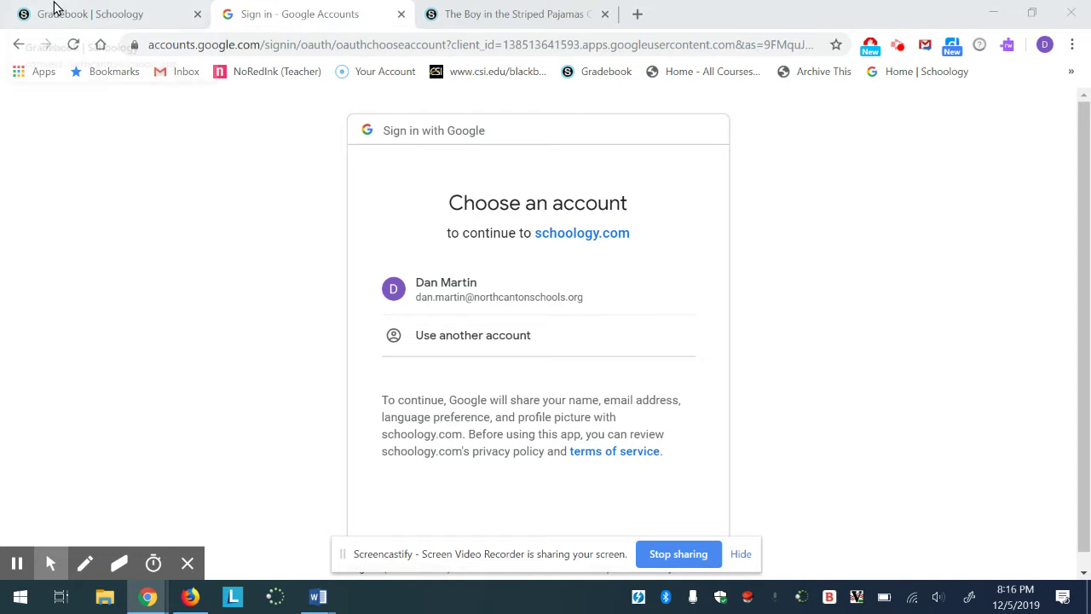
Check the Gradebook and sign-in tabs, then close The Boy in the Striped Pajamas assignment tab.
click(86, 10)
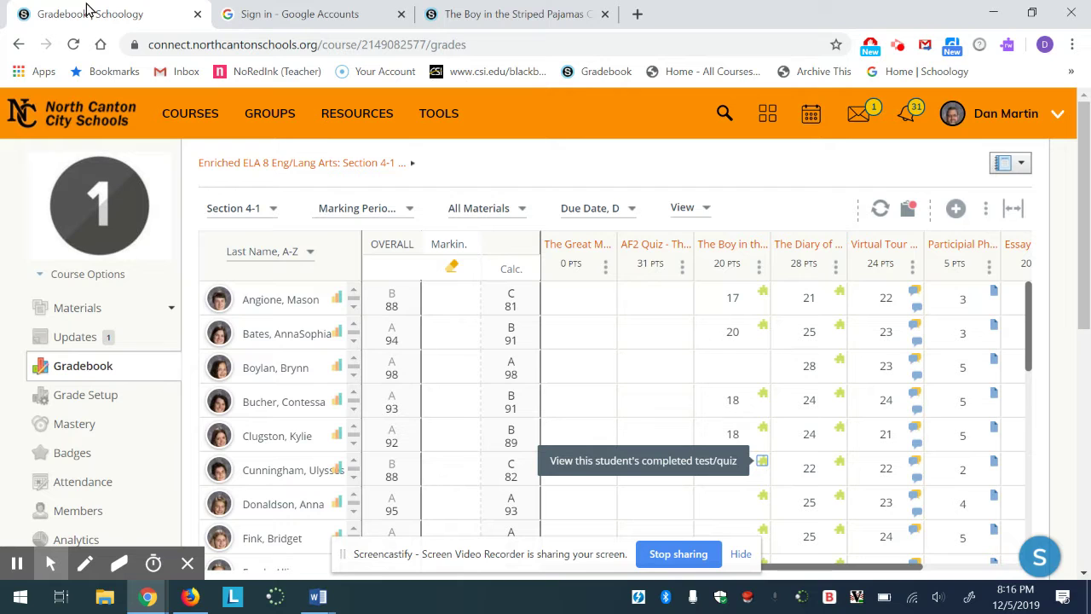
click(296, 12)
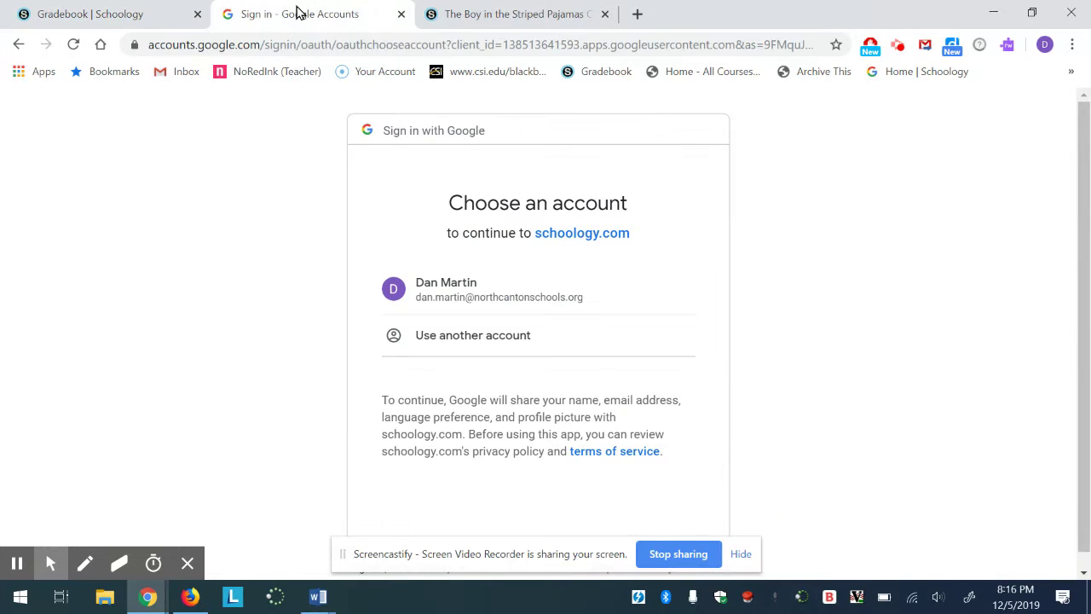
click(517, 17)
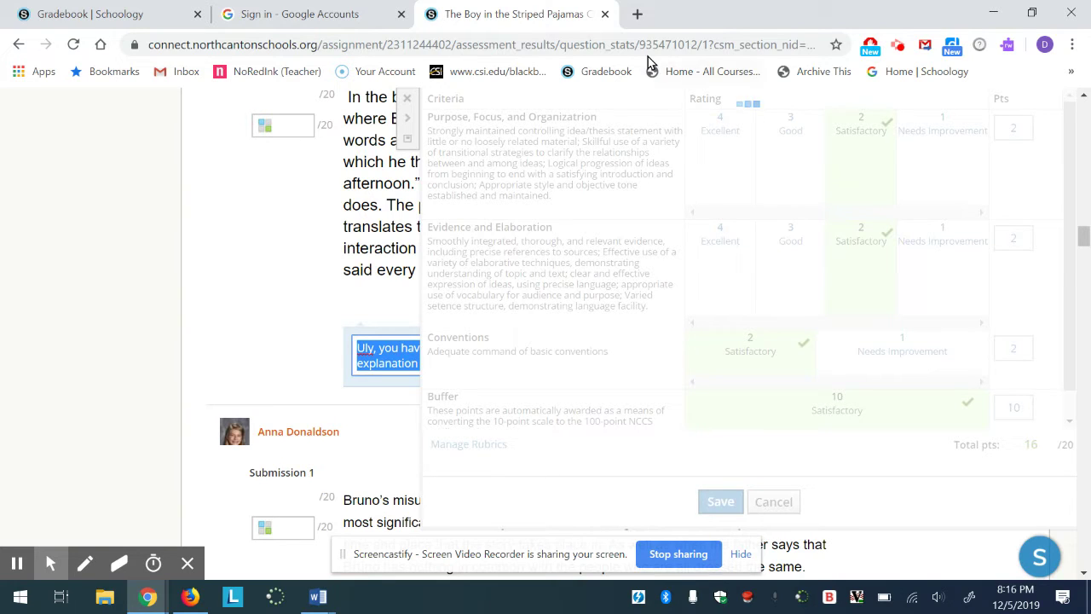
click(605, 13)
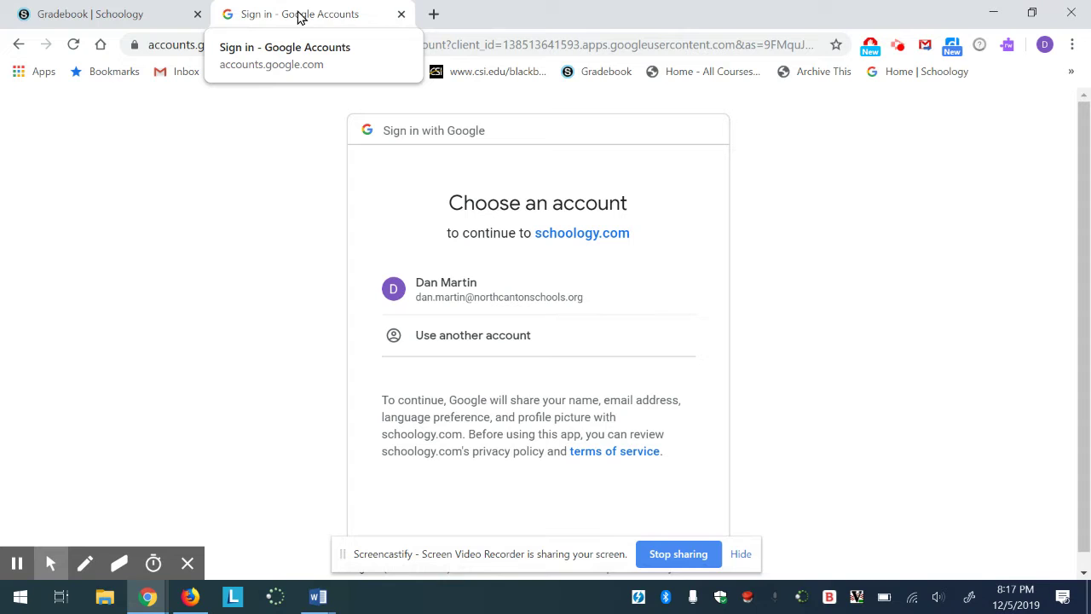
Reload the gradebook, then choose the teacher's Google account to sign in.
click(97, 15)
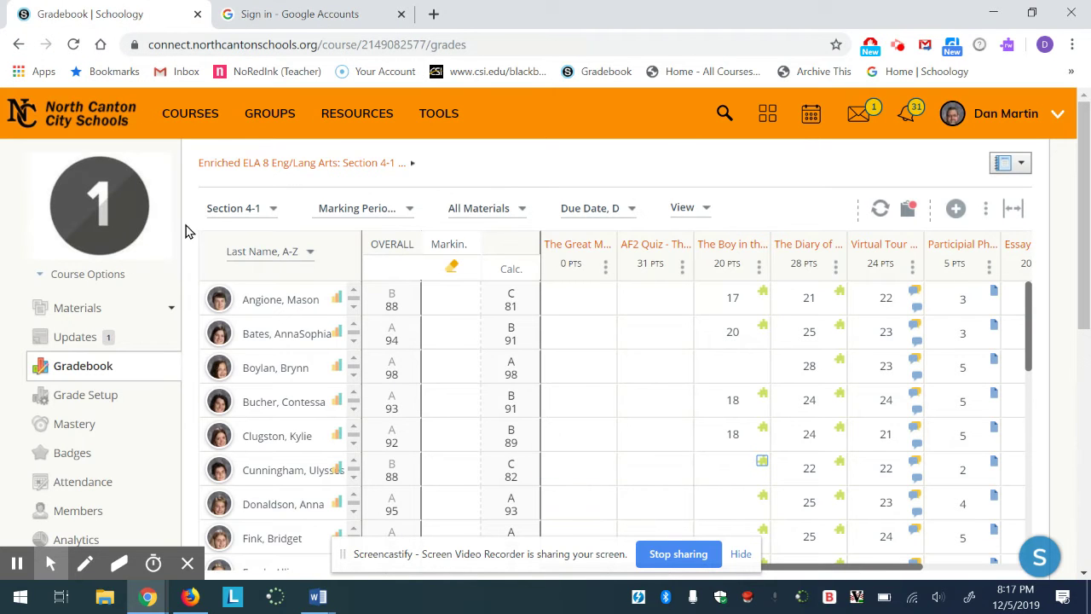
click(74, 46)
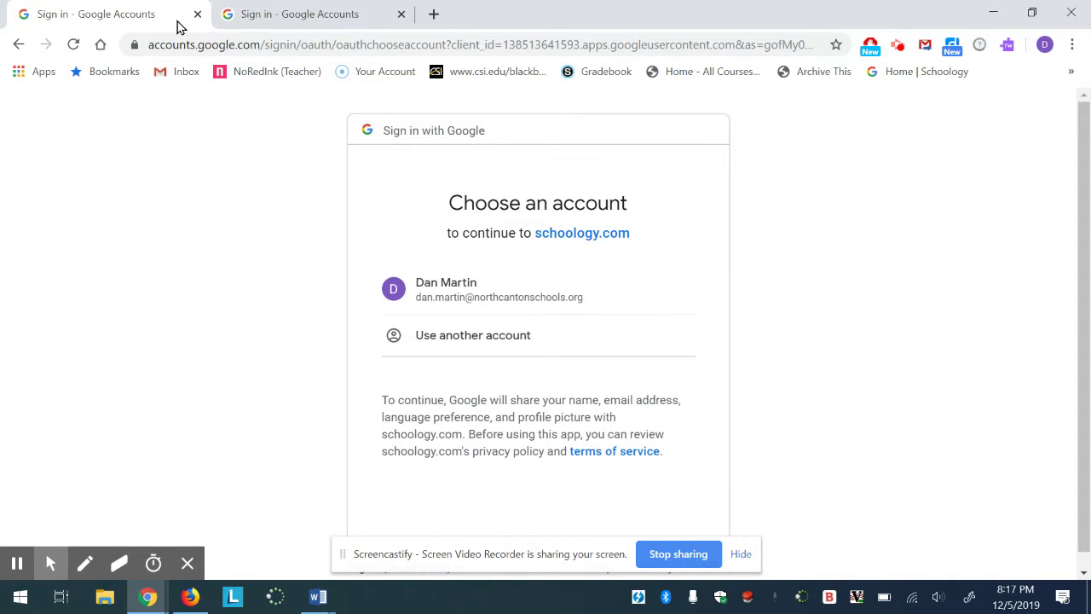
click(304, 19)
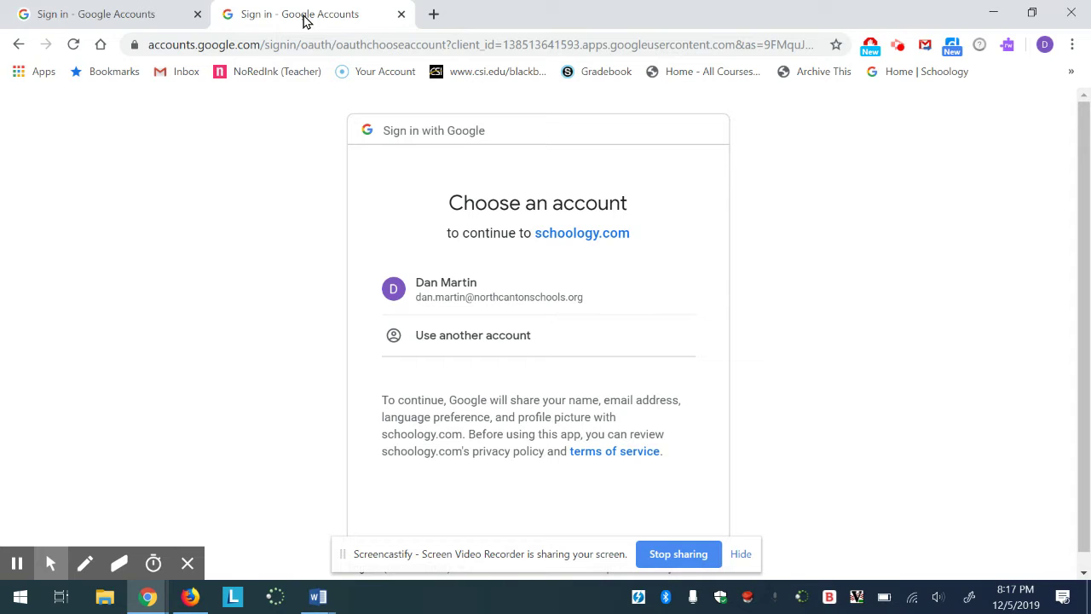
click(452, 295)
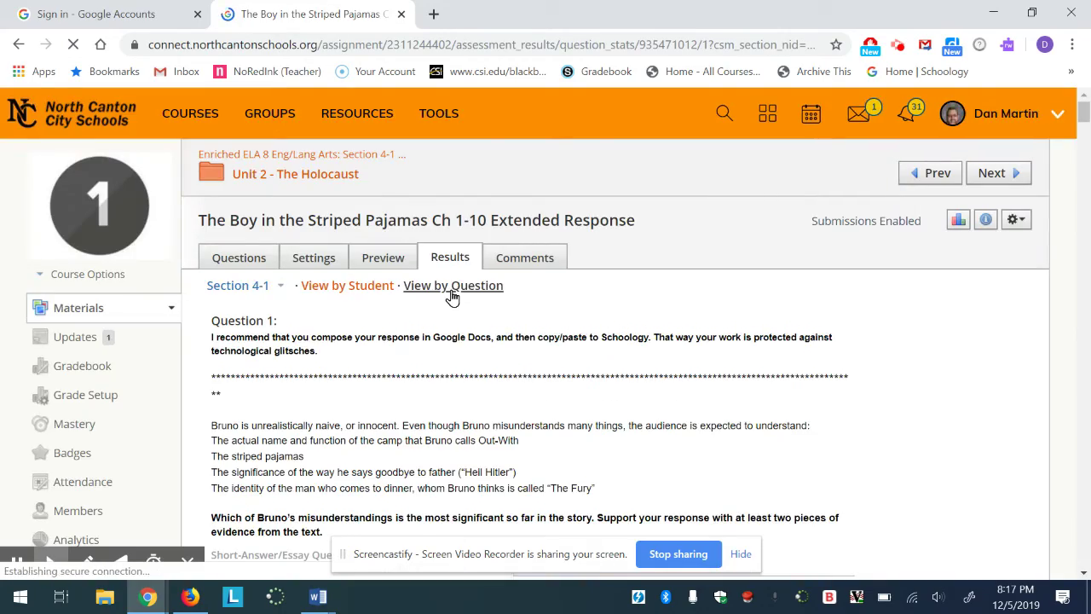
Scroll the Results page to the student's 16/20 Submission 1 about Bruno and 'Heil Hitler'.
scroll(452, 294, down, 20)
scroll(452, 296, down, 10)
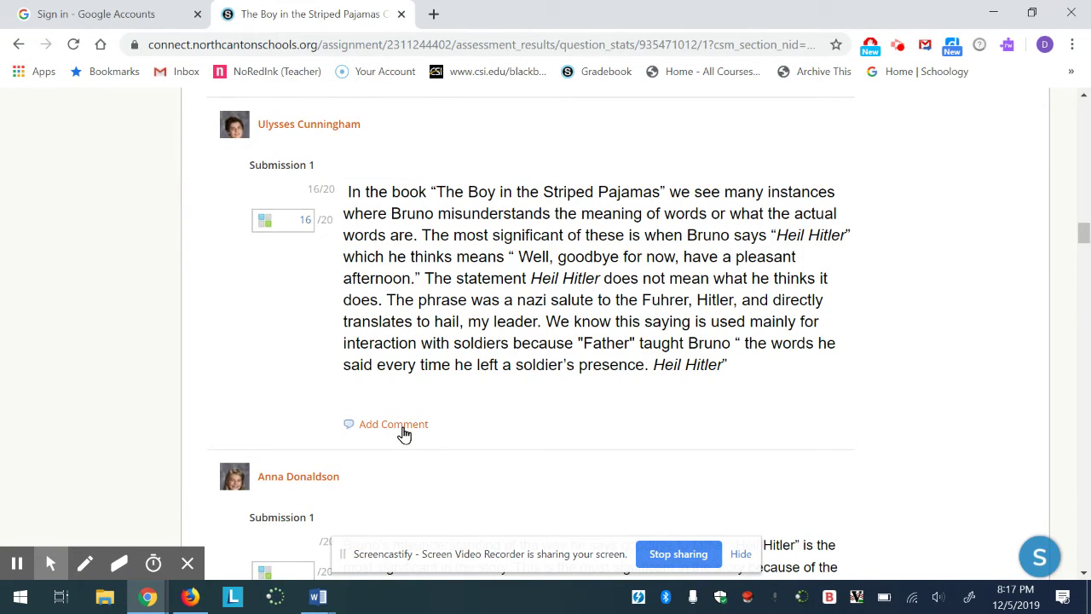
scroll(550, 433, down, 2)
scroll(550, 433, up, 1)
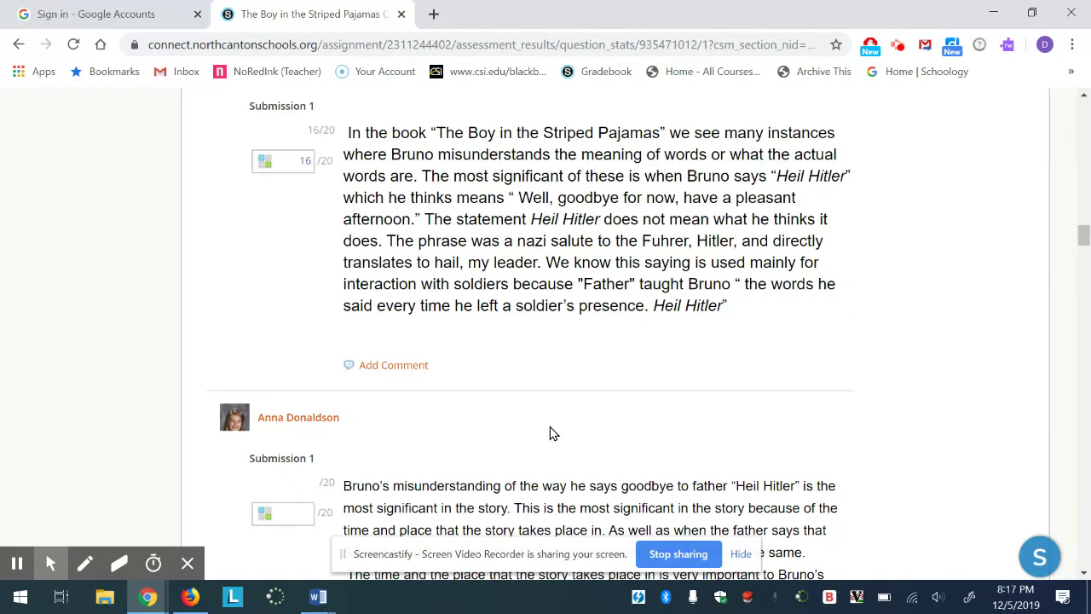
Add a comment under the 16/20 submission, pasting a YouTube link and then erasing it.
click(412, 366)
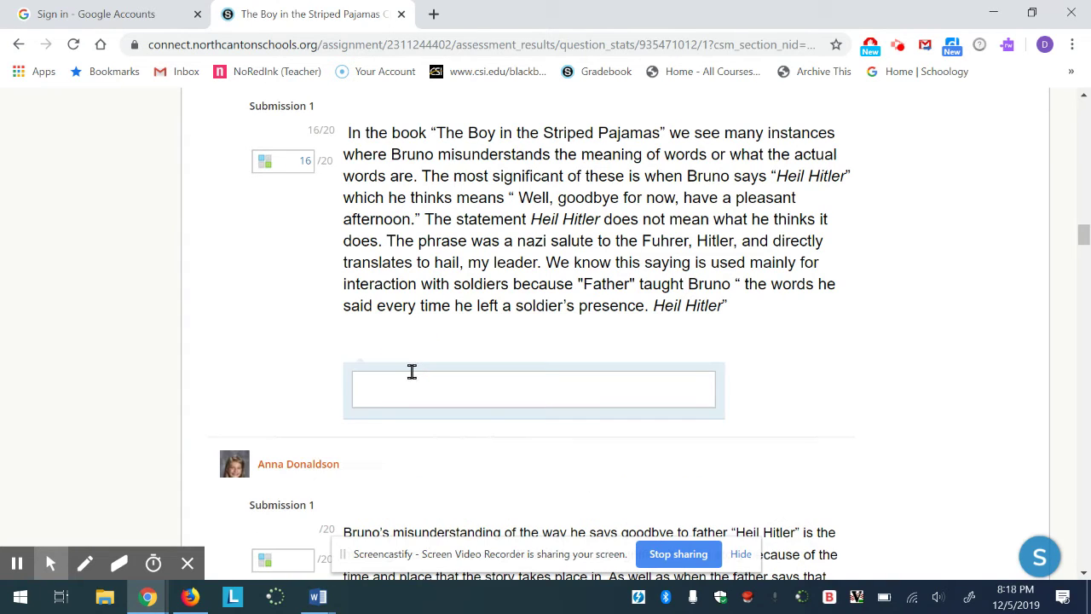
text(https://youtu.be/cP7eaL_LUp0)
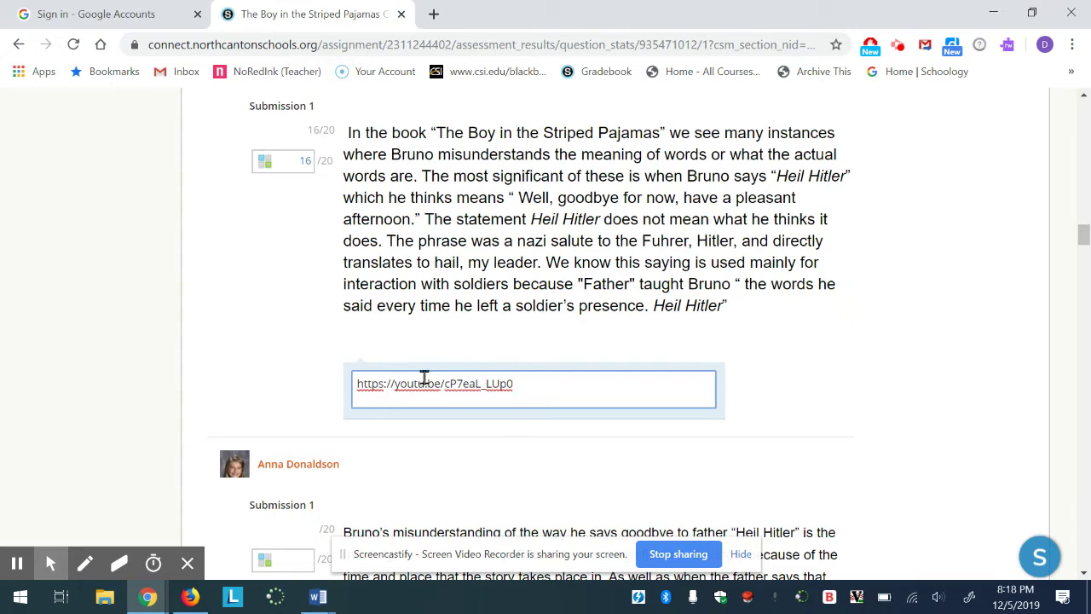
key(BackSpace)
key(BackSpace)
key(BackSpace)
key(BackSpace)
key(BackSpace)
key(BackSpace)
key(BackSpace)
key(BackSpace)
key(BackSpace)
key(BackSpace)
key(BackSpace)
key(BackSpace)
key(BackSpace)
key(BackSpace)
key(BackSpace)
key(BackSpace)
key(BackSpace)
key(BackSpace)
key(BackSpace)
key(BackSpace)
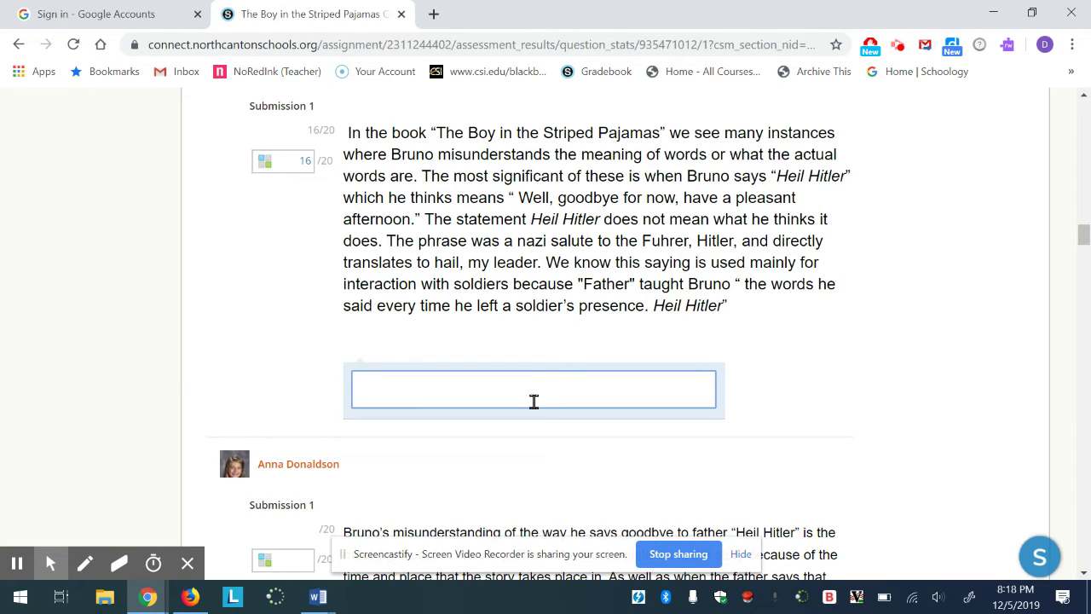
scroll(534, 401, down, 20)
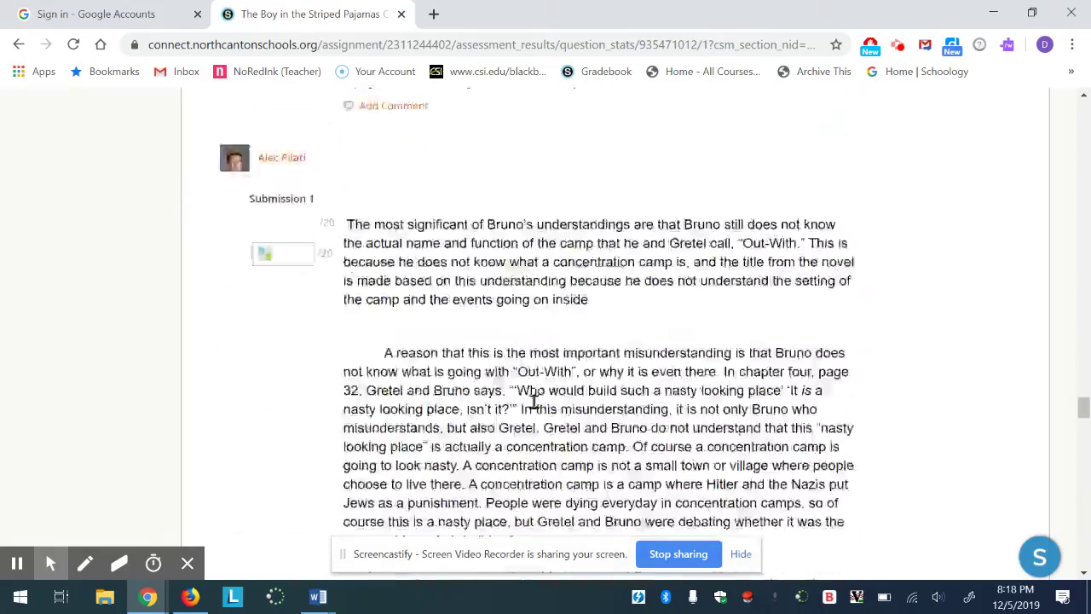
scroll(384, 213, down, 20)
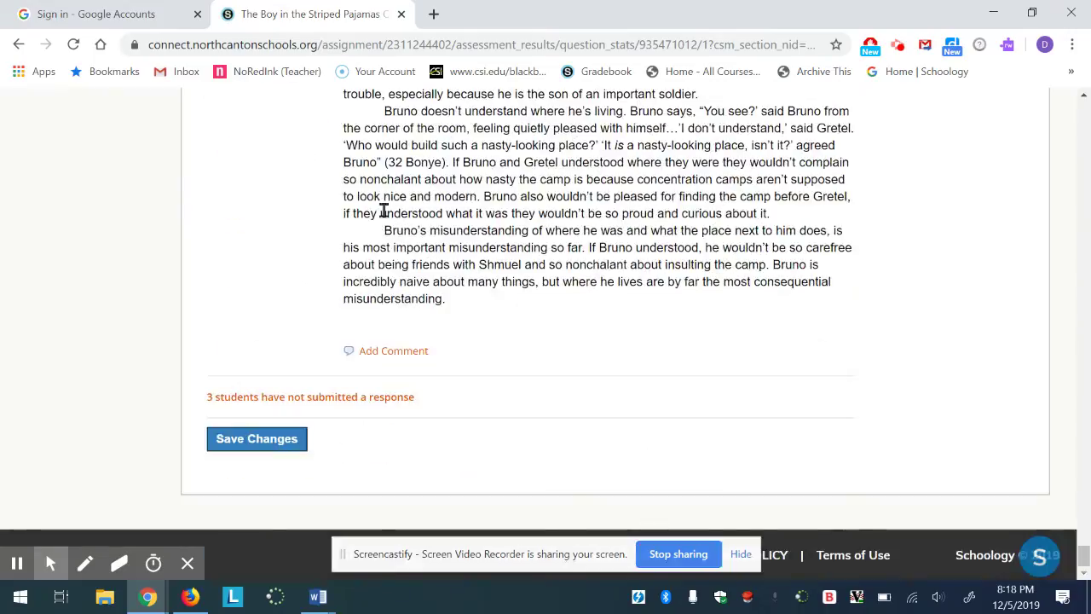
scroll(384, 213, up, 15)
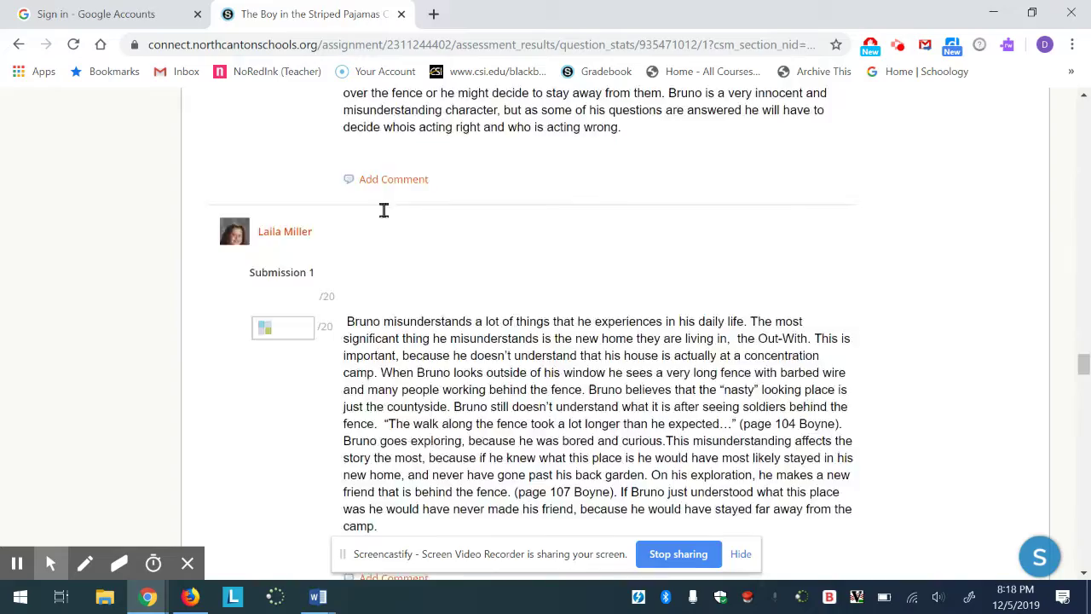
scroll(385, 218, up, 10)
scroll(384, 204, down, 4)
scroll(384, 194, down, 4)
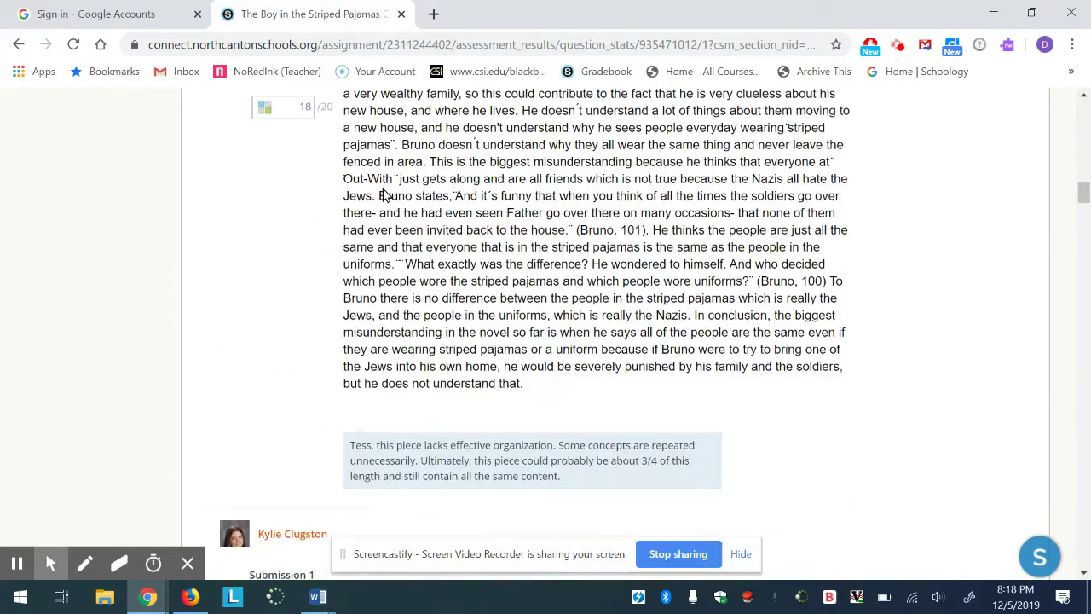
scroll(384, 194, down, 12)
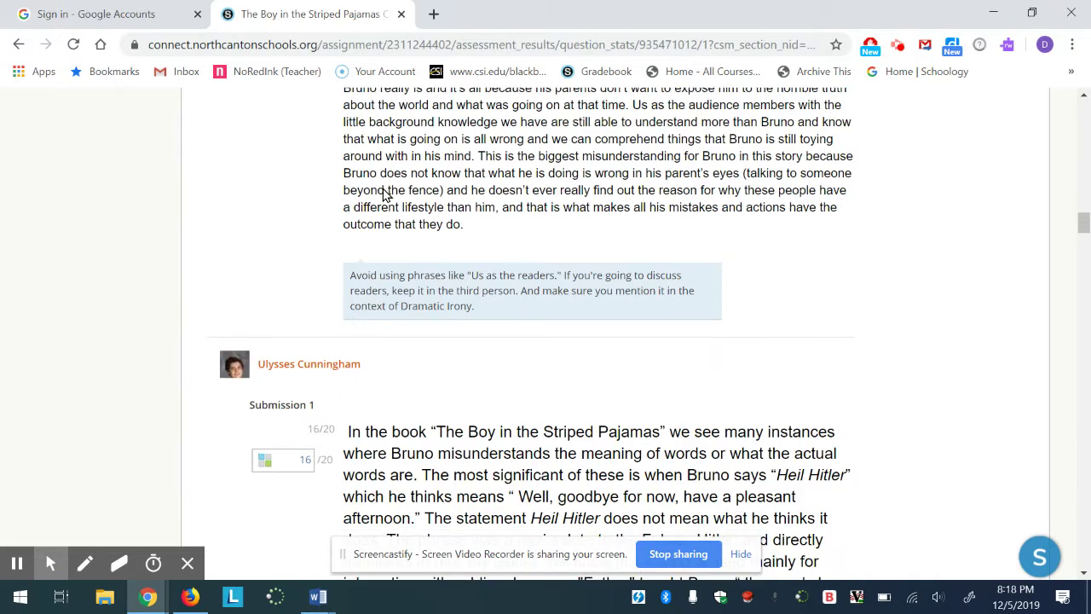
scroll(384, 195, down, 3)
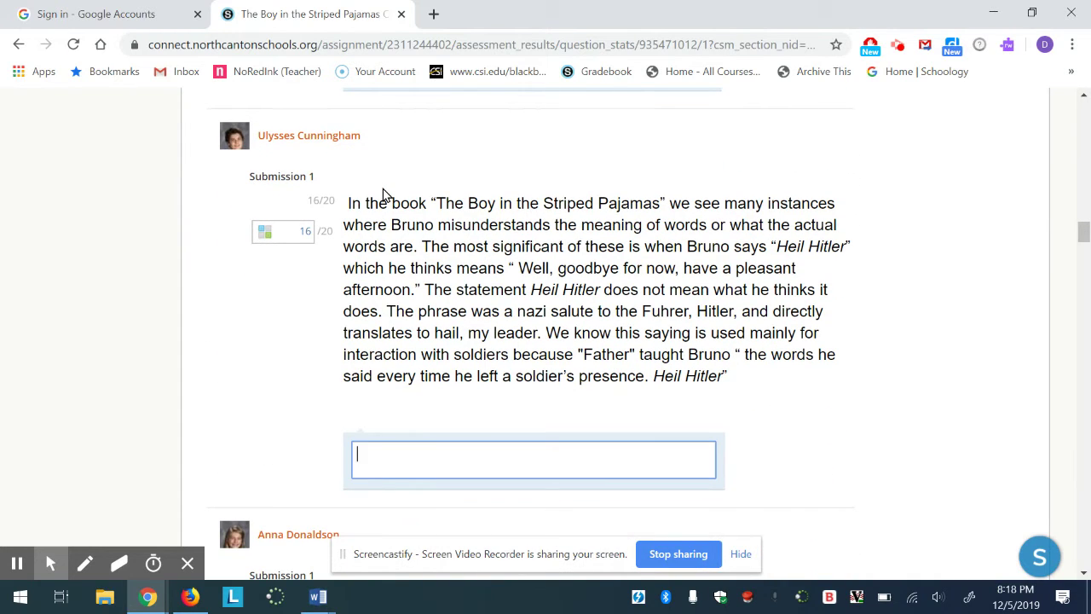